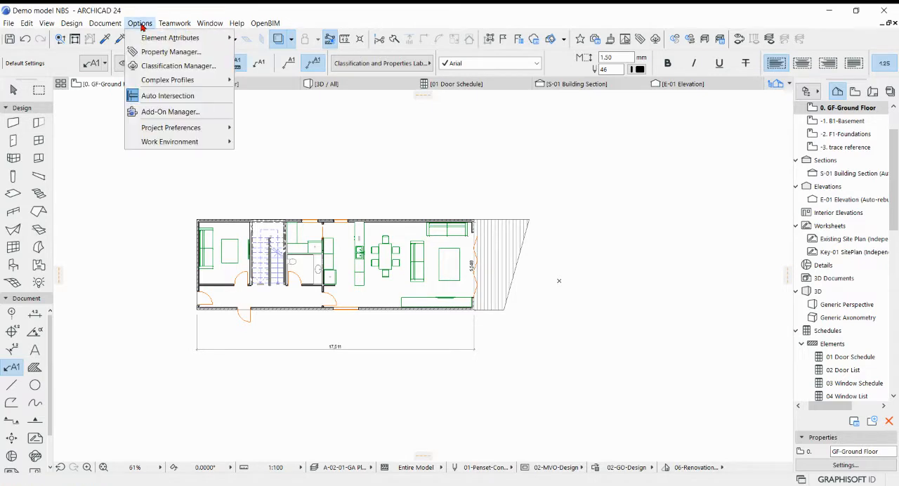
Review the project's available classification systems in the Classification Manager.
click(163, 66)
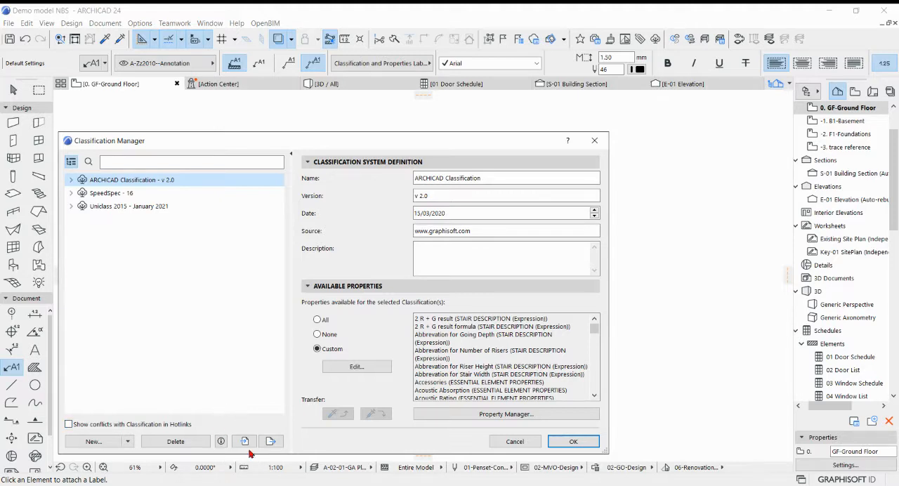
click(570, 442)
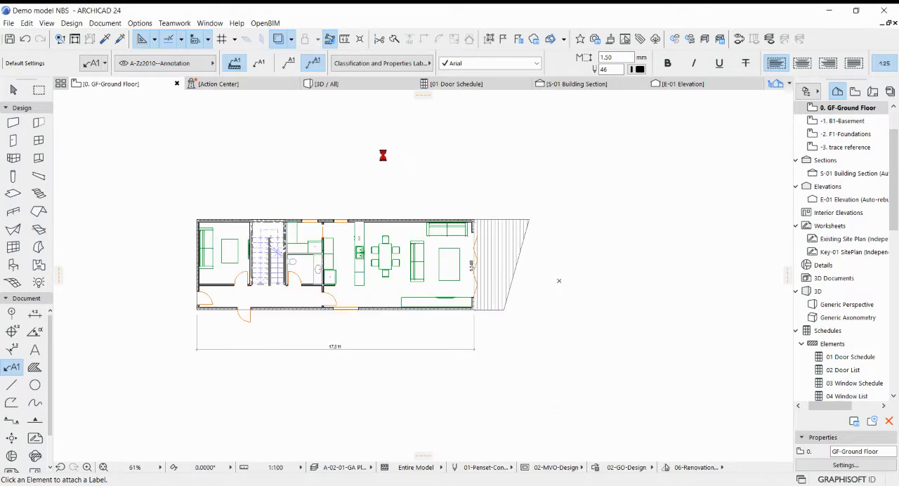
Show the NBS Chorus Connect palette, move it clear of the window's edge and open the My projects list.
click(210, 23)
mouse_move(295, 183)
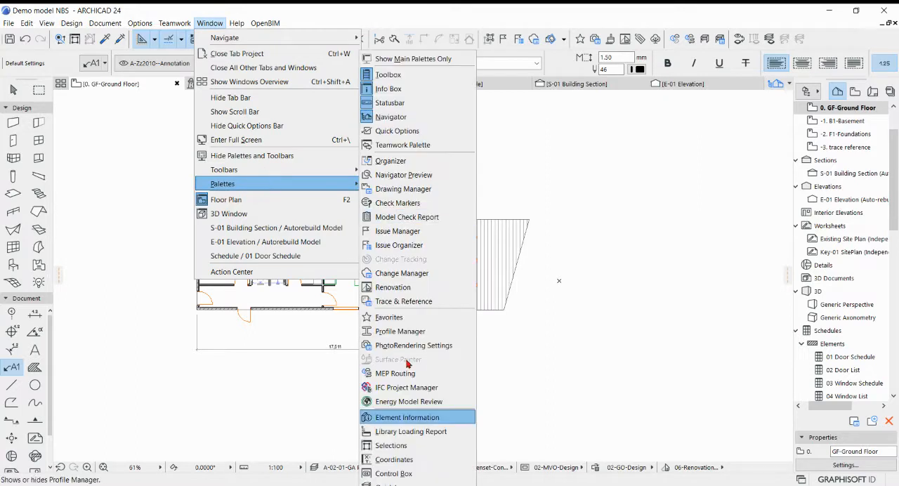
click(411, 484)
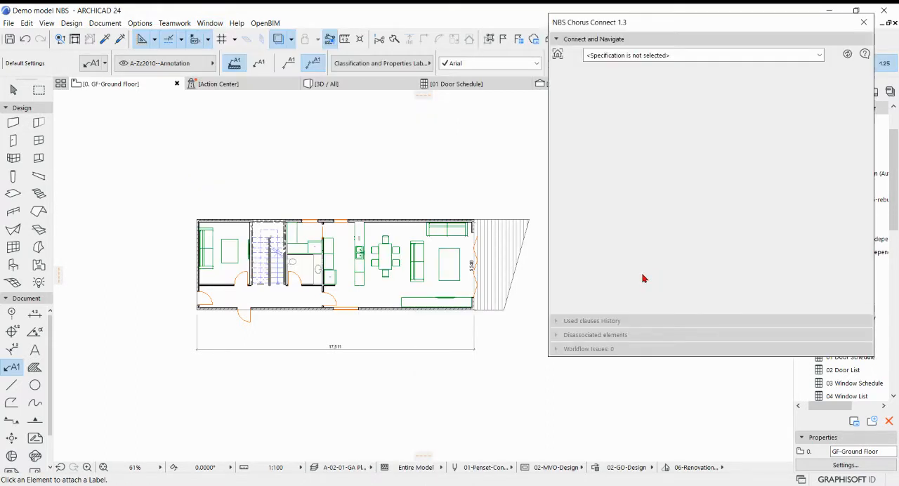
drag(663, 26, 634, 76)
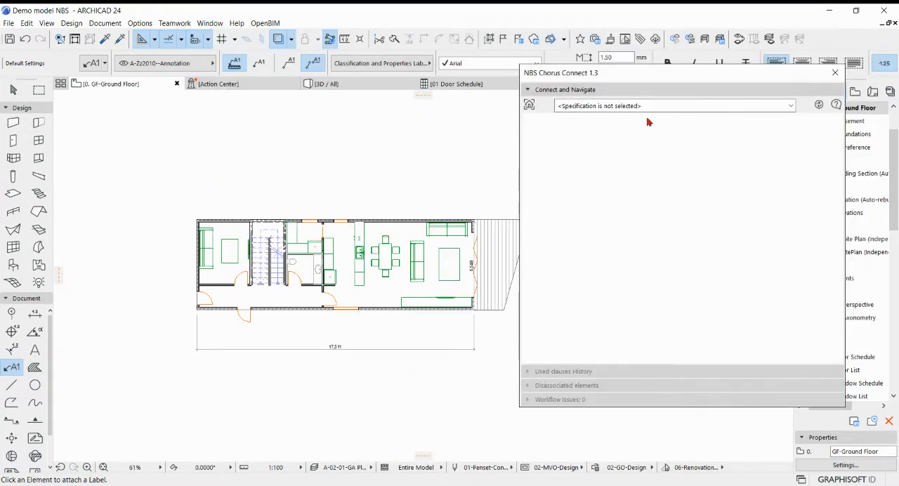
click(676, 330)
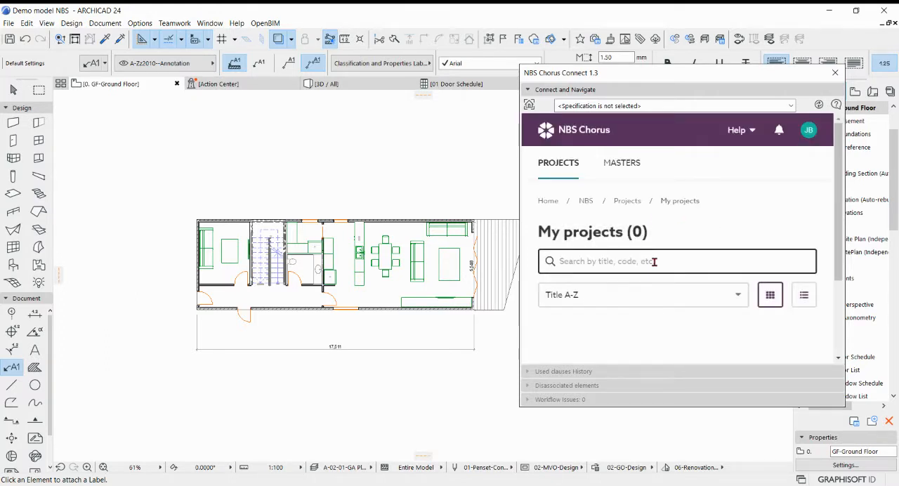
Search the Chorus projects for "archicad" and open the Archicad - Speedspec project.
click(654, 261)
text(archicad)
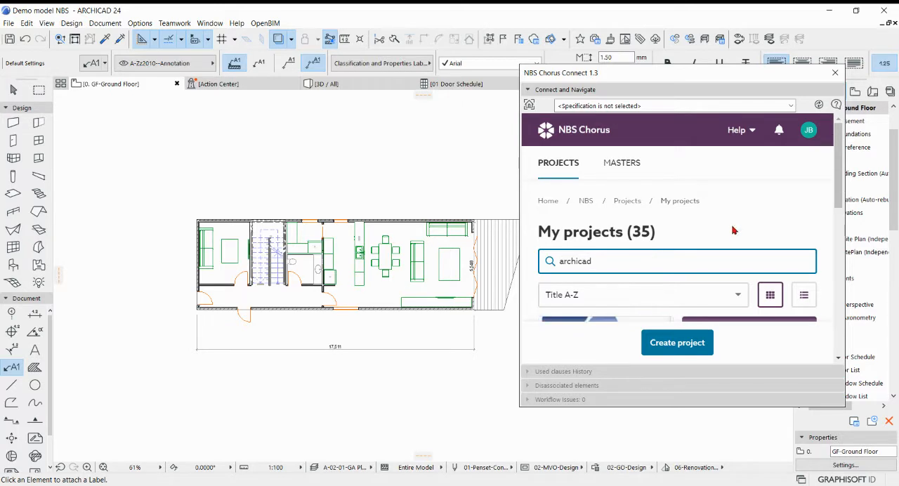
scroll(734, 231, down, 5)
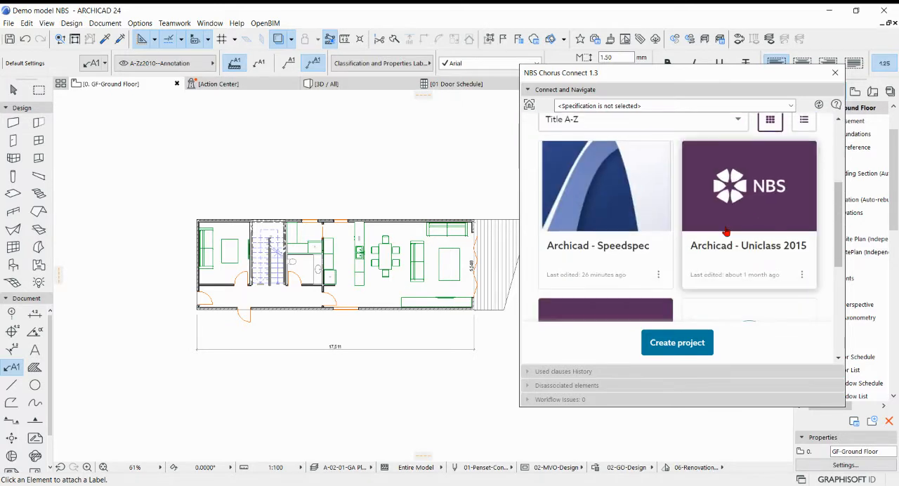
click(609, 196)
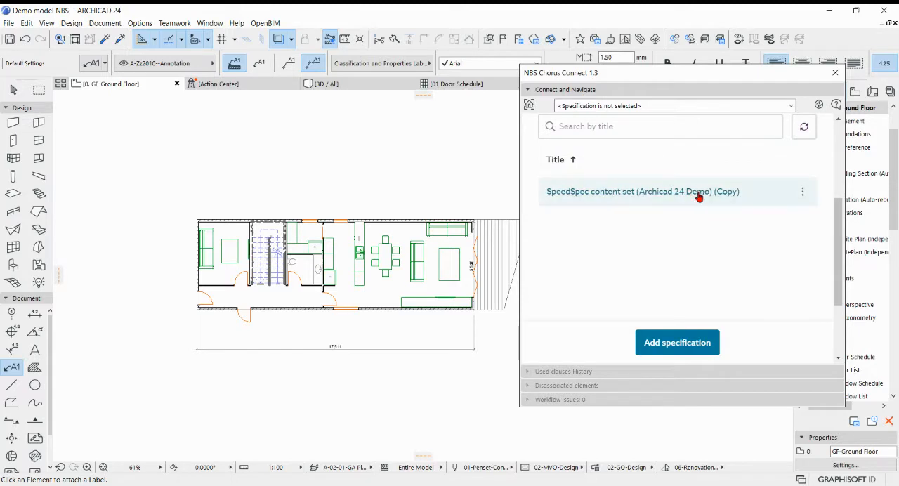
Associate the SpeedSpec content set (Archicad 24 Demo) (Copy) specification with the model, using SpeedSpec (16) as its default classification.
click(803, 195)
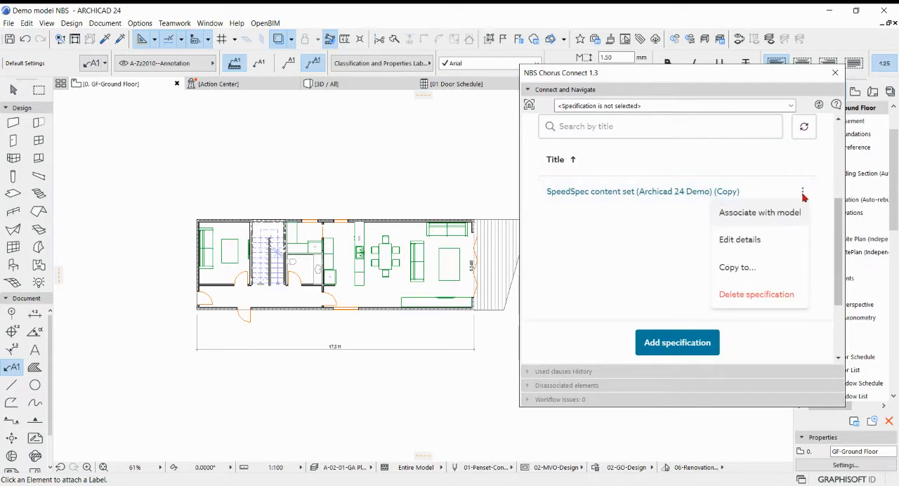
click(772, 215)
click(789, 284)
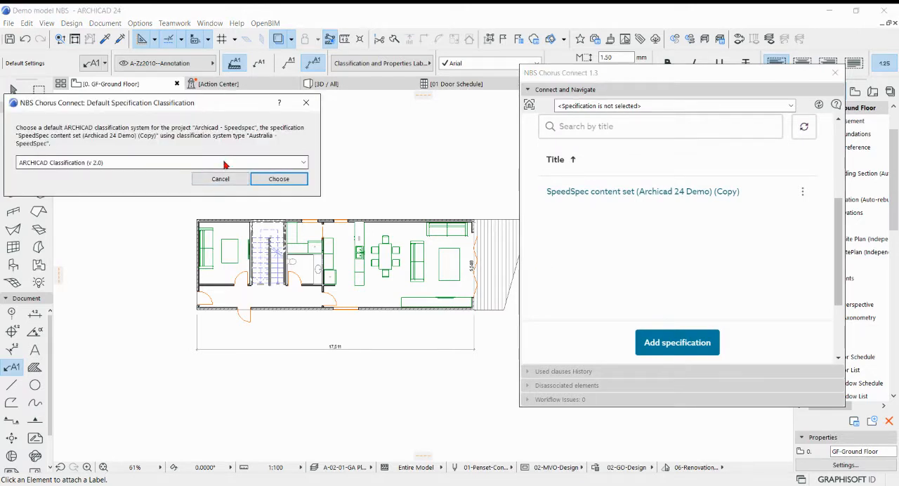
click(262, 163)
click(110, 188)
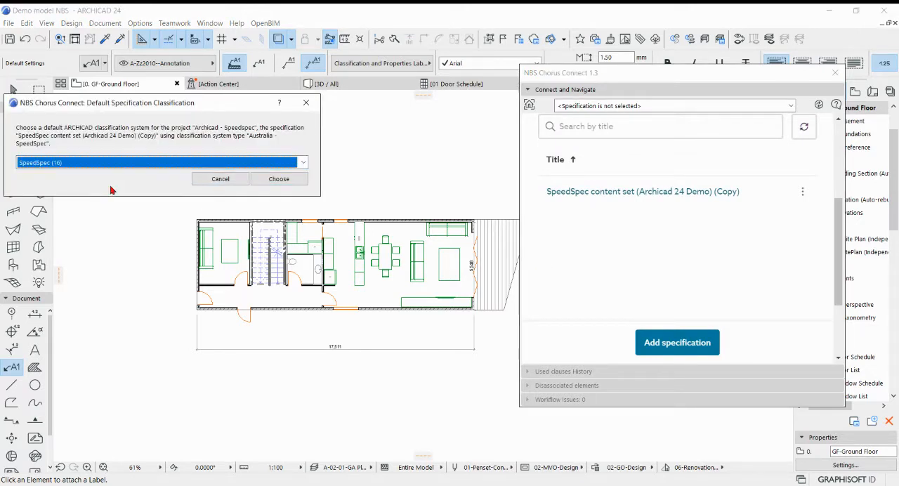
click(279, 179)
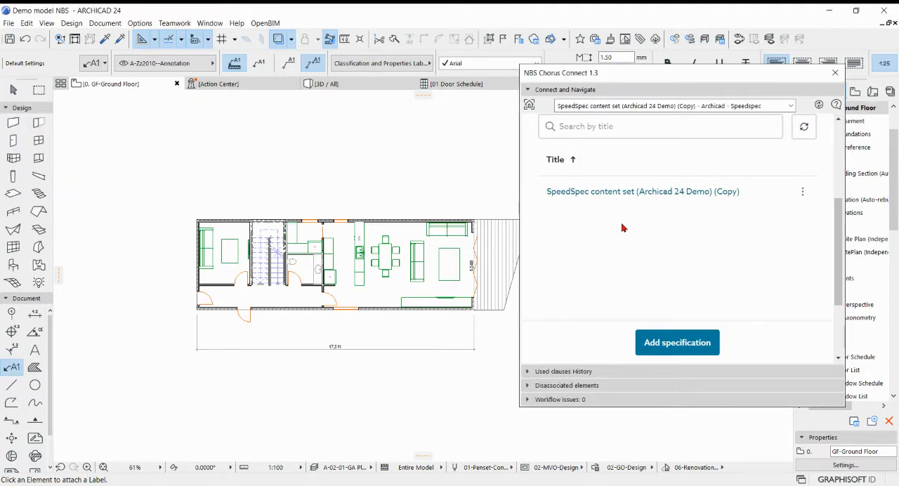
Open the associated specification, search its contents for "brick" and open the Brickwork section.
click(634, 192)
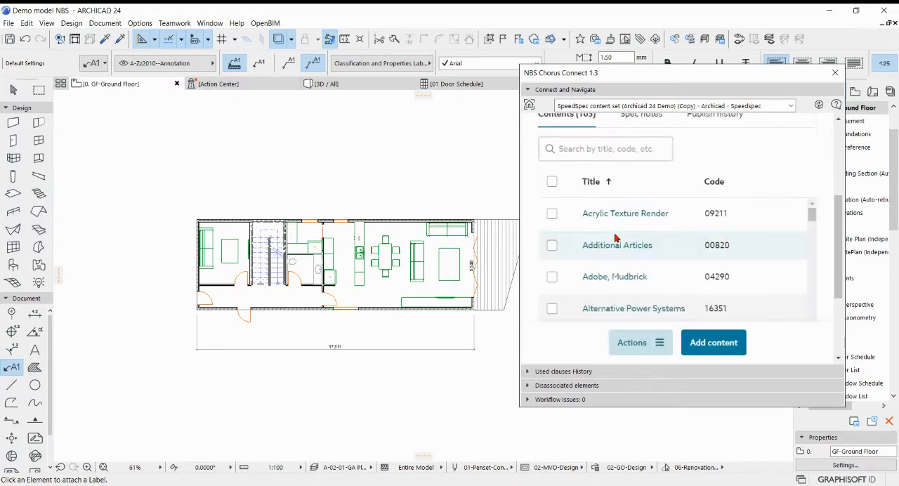
scroll(608, 241, down, 1)
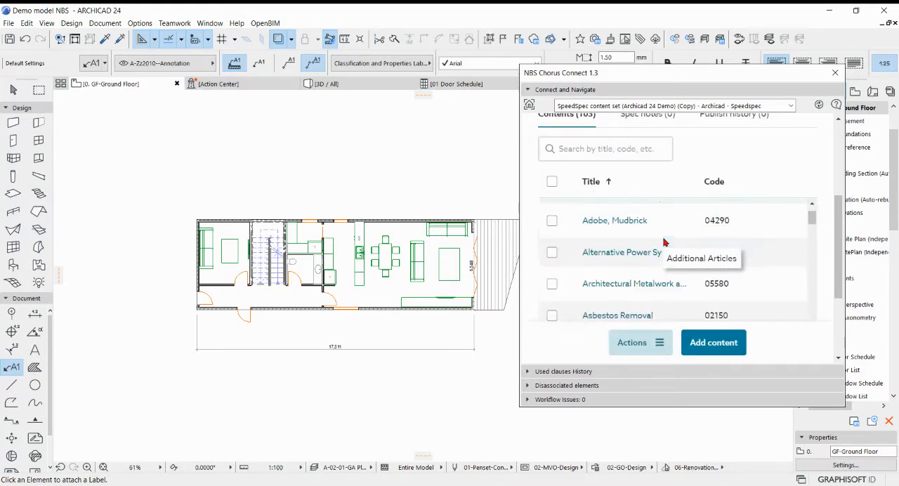
scroll(680, 241, up, 1)
click(593, 151)
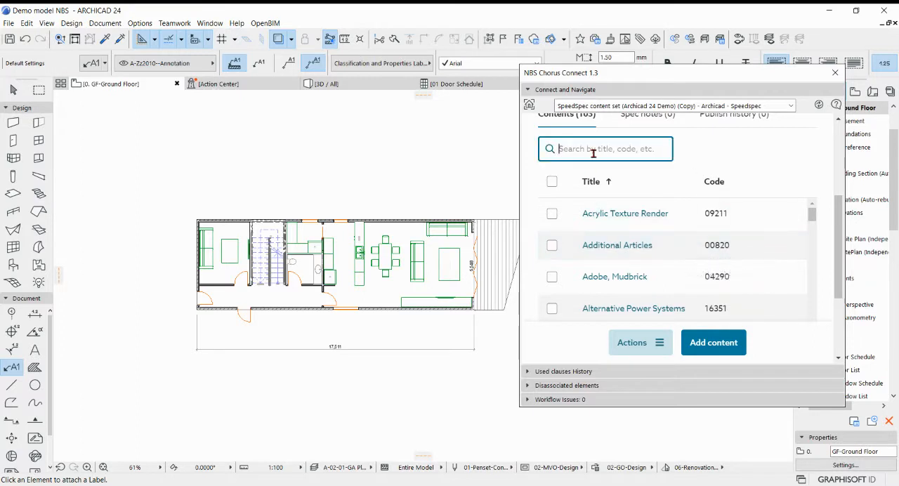
text(brick)
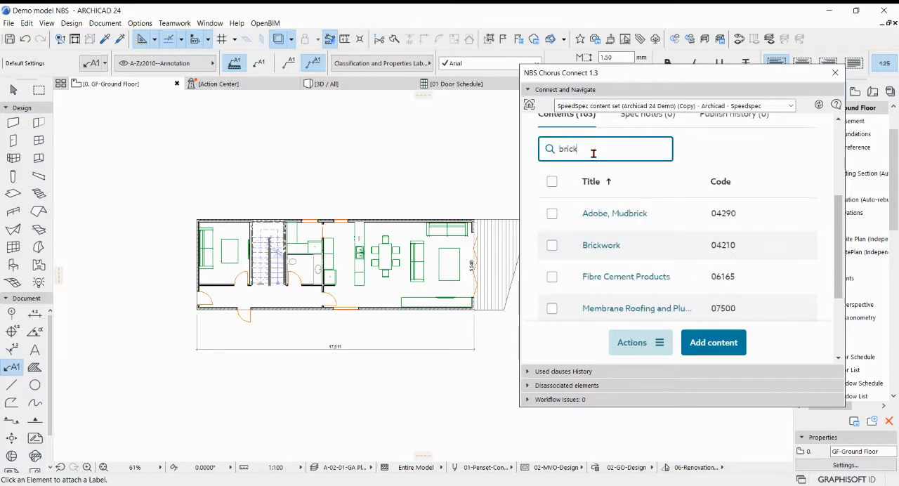
click(601, 246)
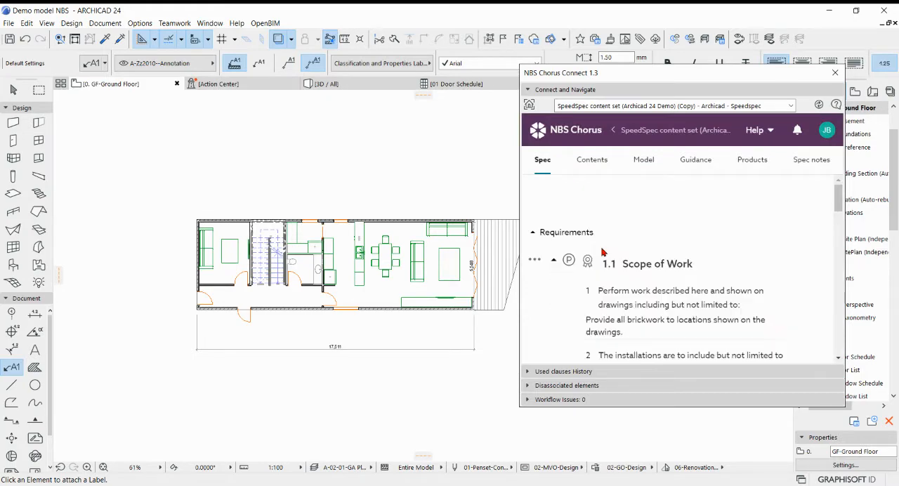
Duplicate clause 1.4 Materials and Components in the Brickwork section.
scroll(613, 243, down, 3)
scroll(614, 243, down, 10)
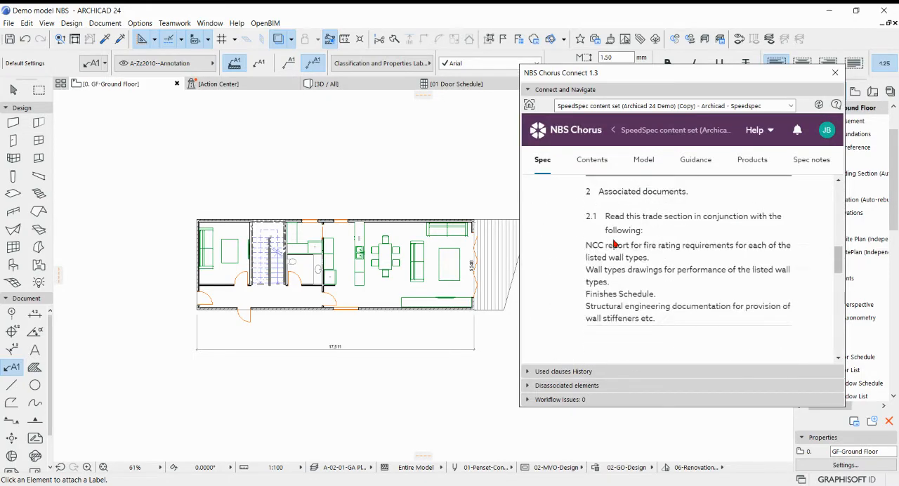
scroll(613, 243, down, 8)
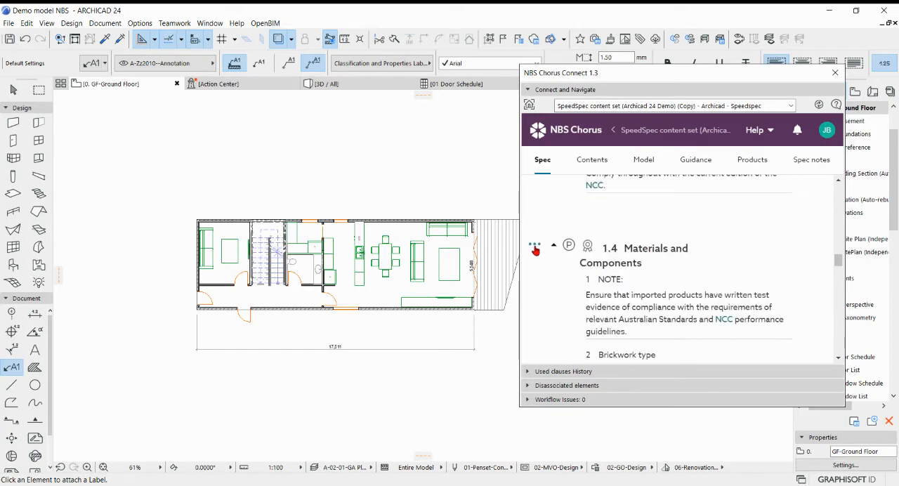
click(535, 247)
click(573, 273)
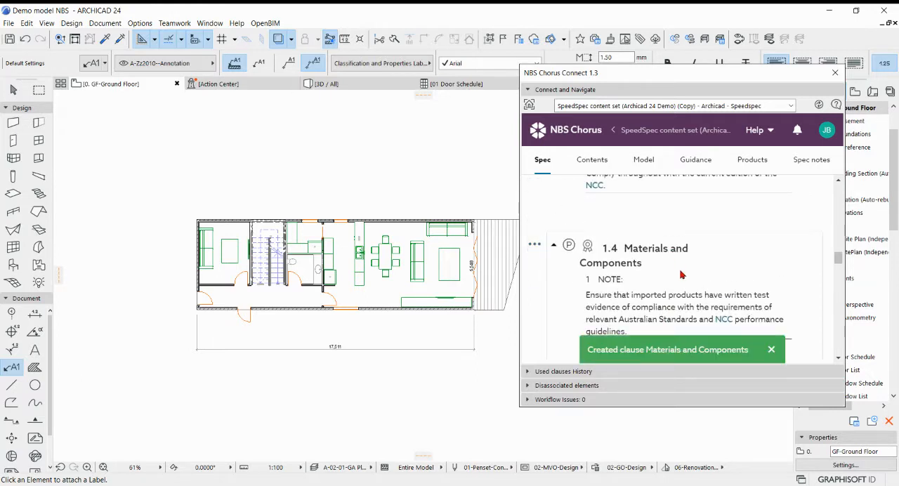
Add the suffix BR01 to the title of clause 1.4 Materials and Components.
click(650, 262)
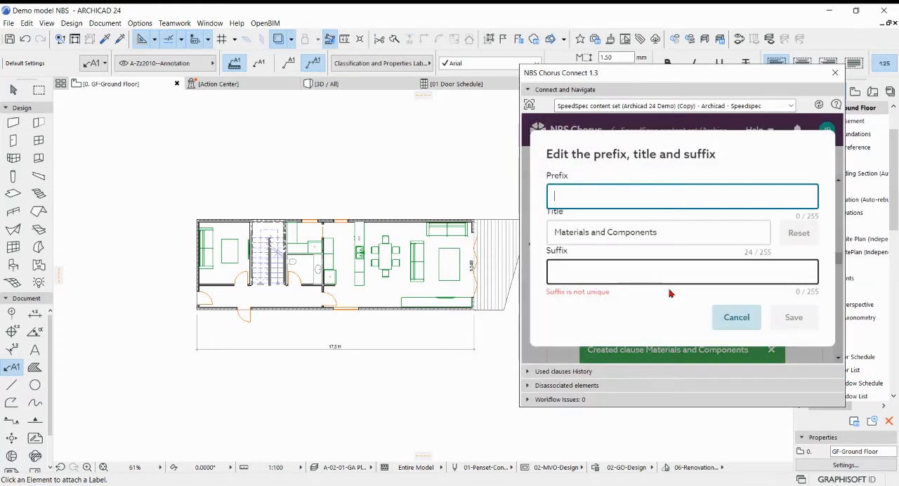
click(606, 275)
text(BR01)
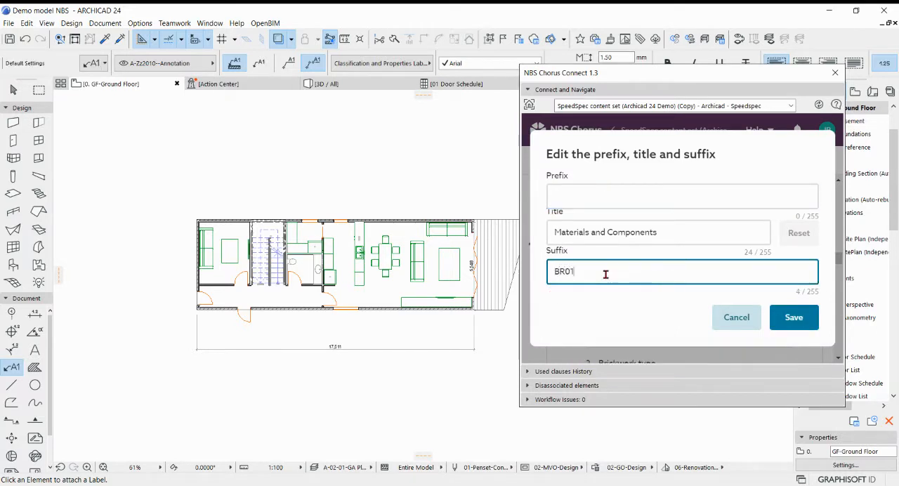
click(794, 318)
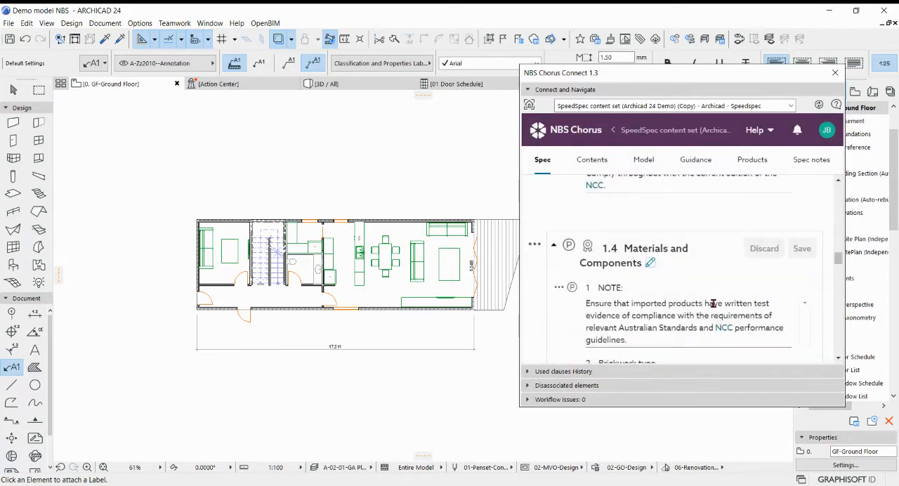
Add the suffix BR02 to the title of the duplicated clause 1.5 Materials and Components.
scroll(633, 284, down, 10)
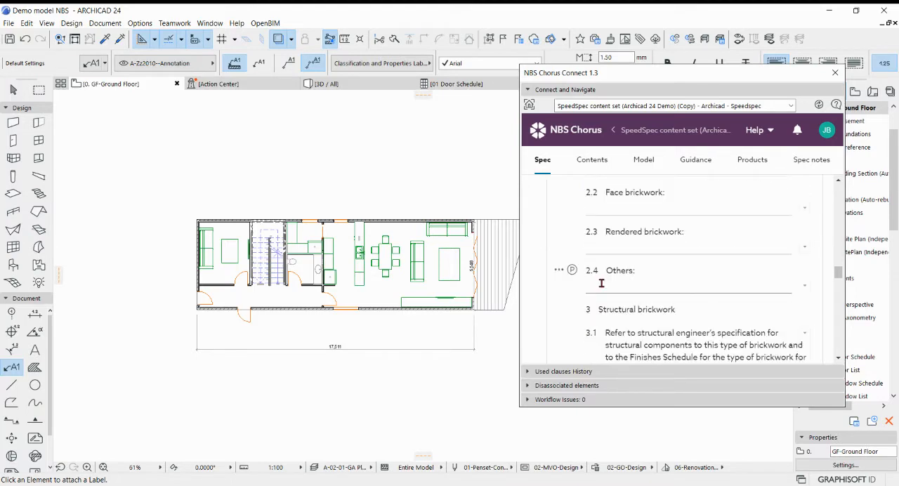
scroll(608, 284, down, 12)
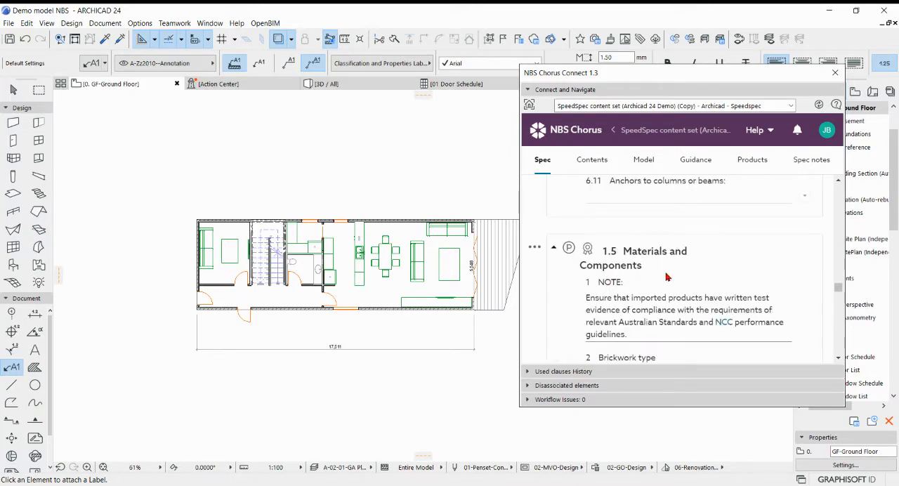
scroll(666, 279, down, 12)
scroll(668, 281, up, 10)
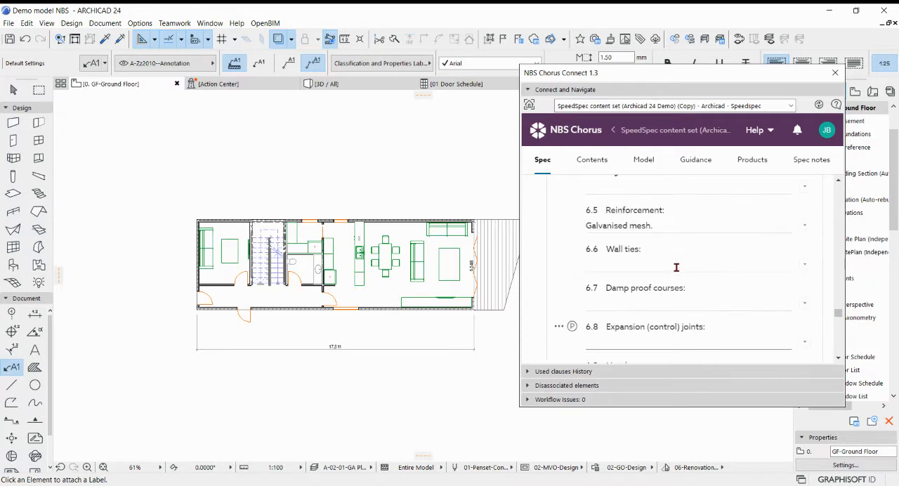
scroll(683, 280, up, 12)
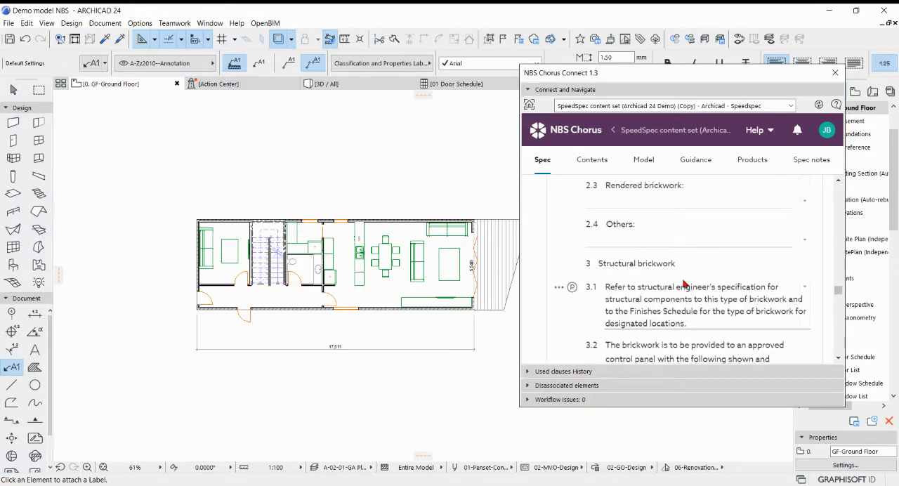
scroll(675, 303, up, 1)
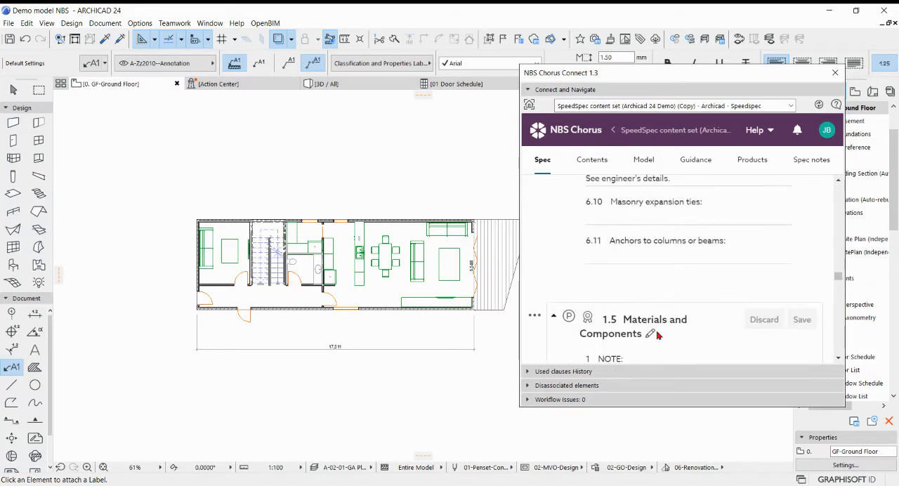
click(652, 334)
click(617, 277)
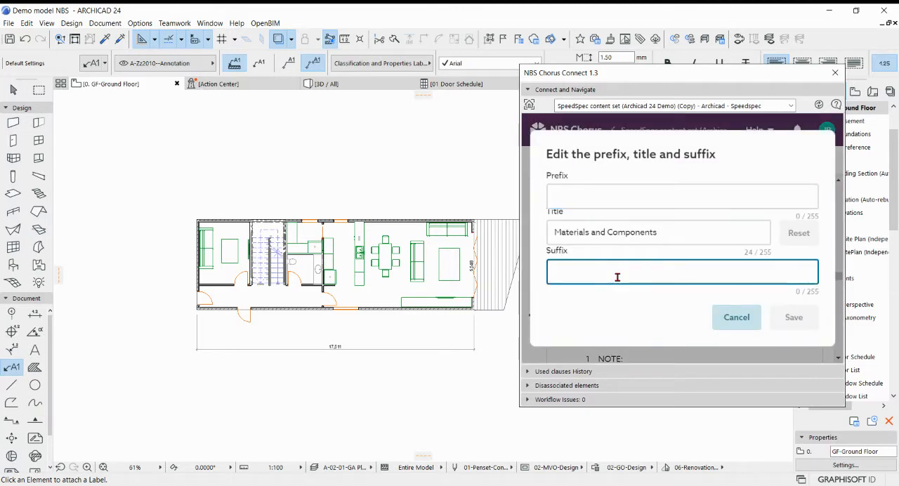
text(BR02)
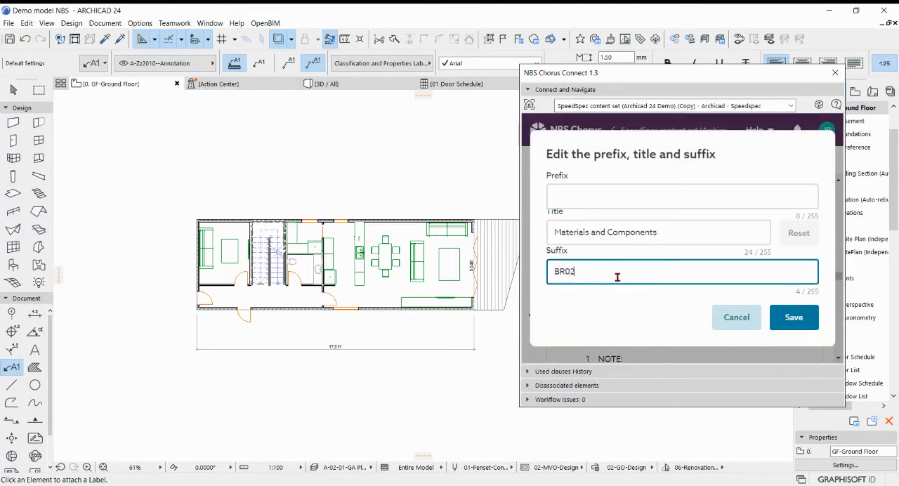
click(794, 317)
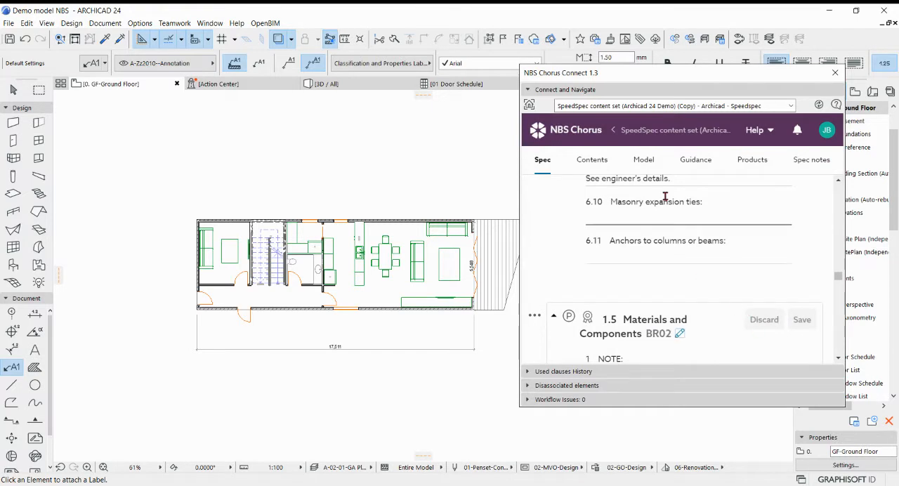
Associate clause 1.4 Materials and Components BR01 of the Brickwork section with the long external wall along the plan's upper side.
scroll(723, 297, down, 3)
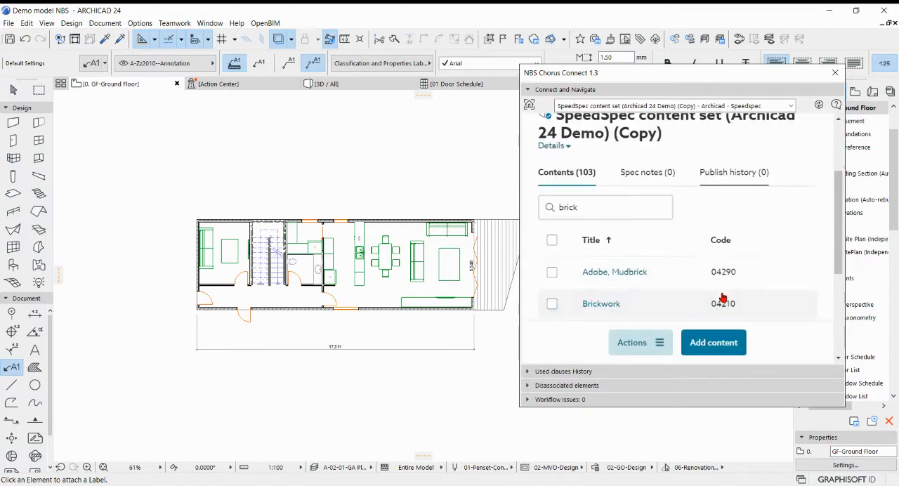
scroll(395, 215, up, 3)
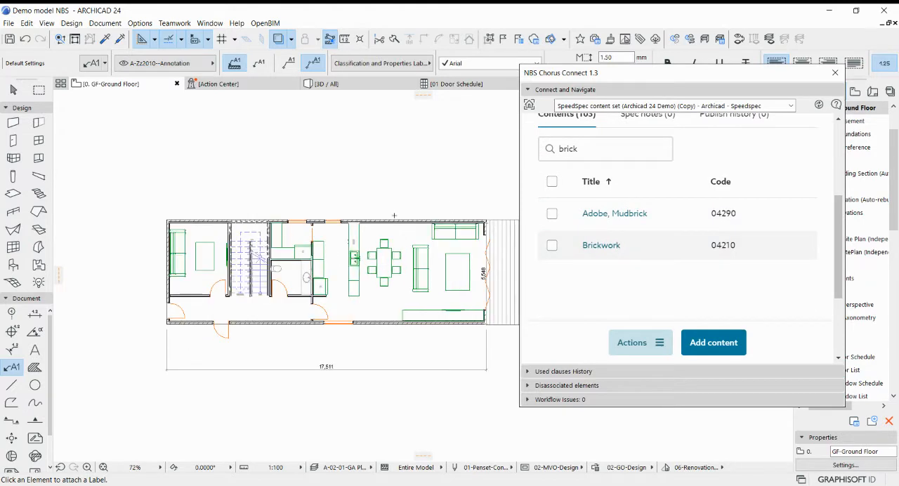
key(Escape)
click(408, 223)
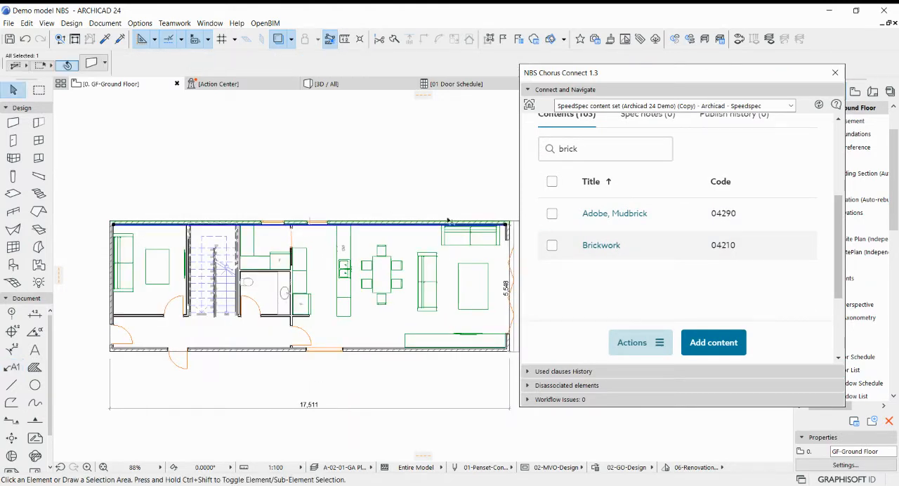
click(804, 246)
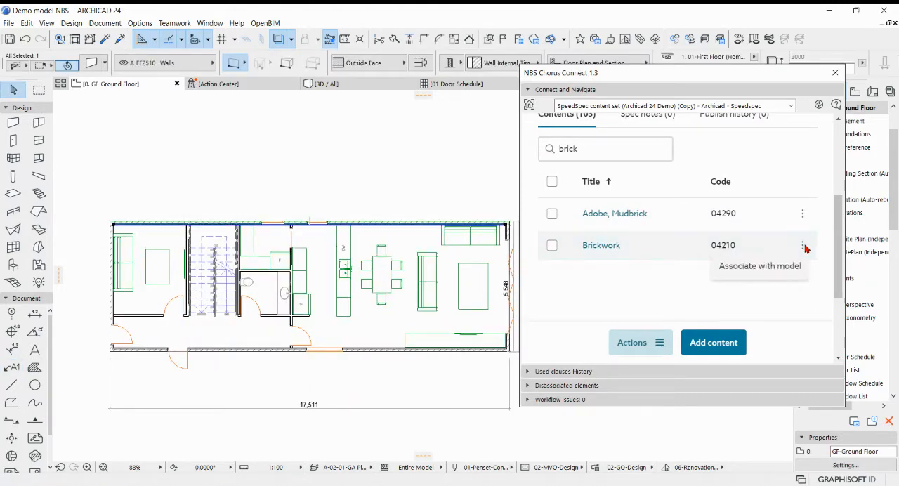
click(763, 270)
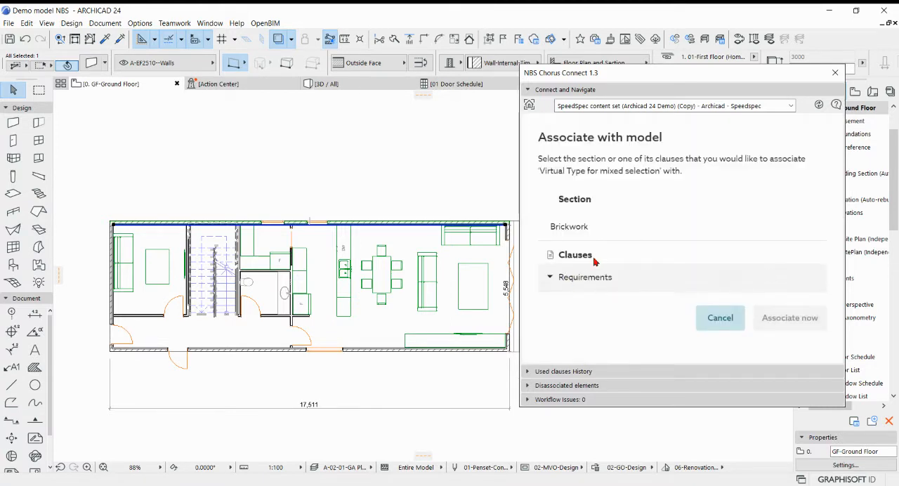
click(574, 281)
scroll(592, 271, down, 3)
scroll(609, 236, up, 2)
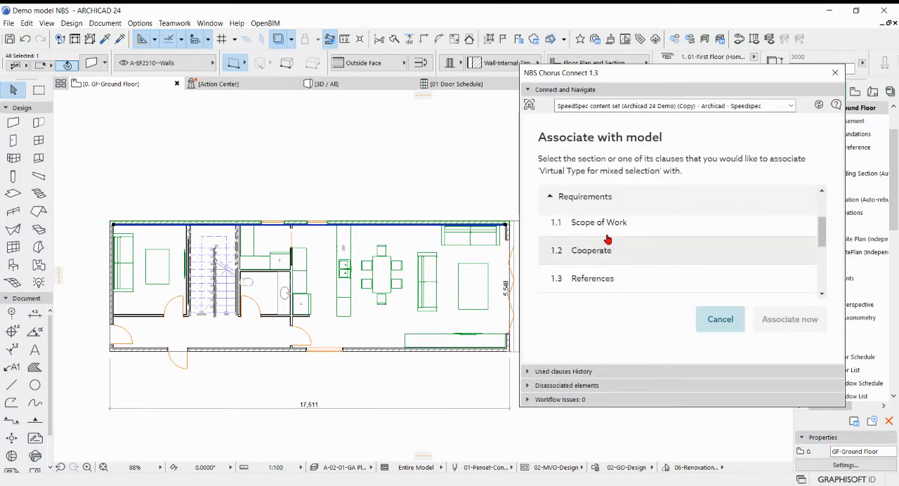
scroll(611, 247, down, 2)
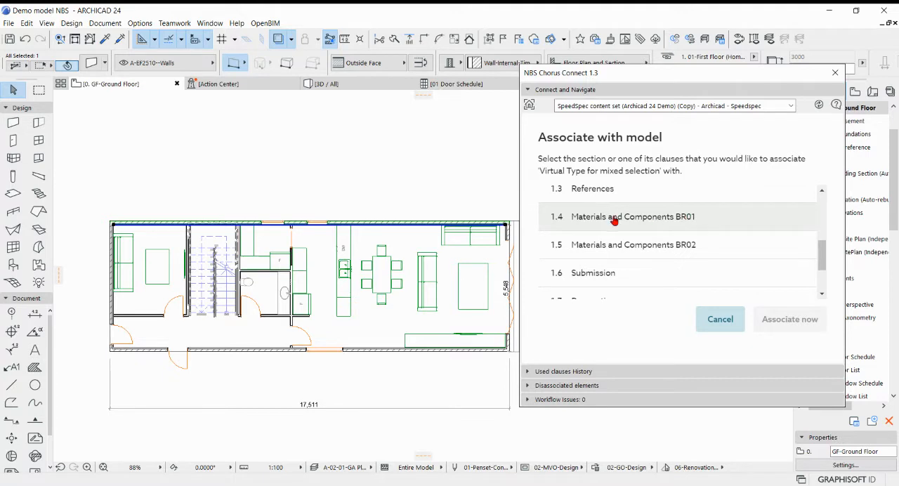
click(615, 220)
click(775, 322)
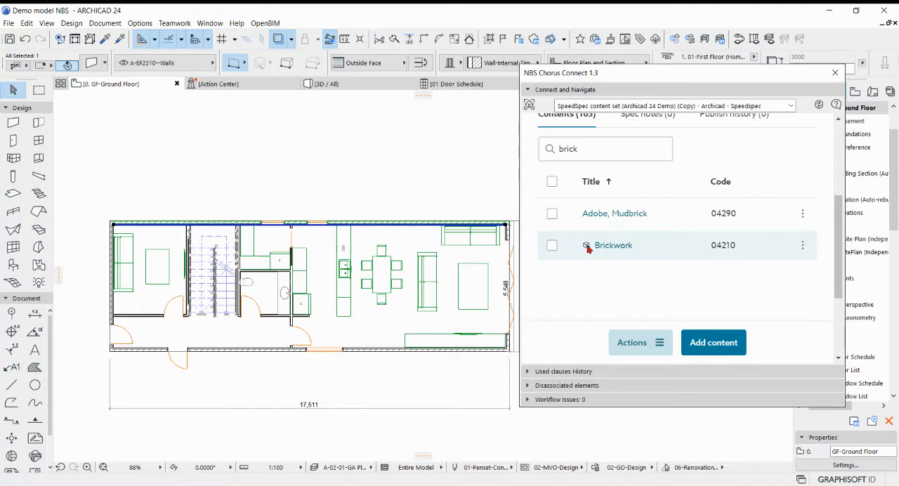
Associate clause 1.5 Materials and Components BR02 of the Brickwork section with the long external wall along the plan's lower side.
click(440, 363)
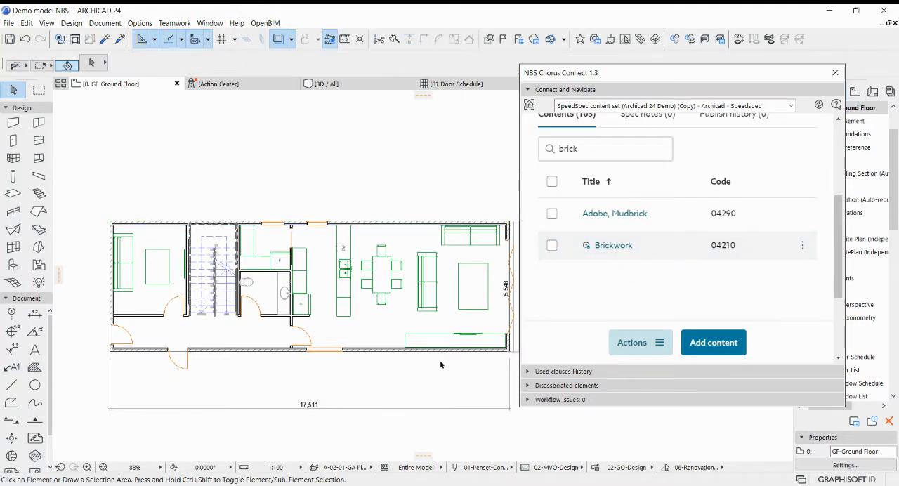
click(435, 351)
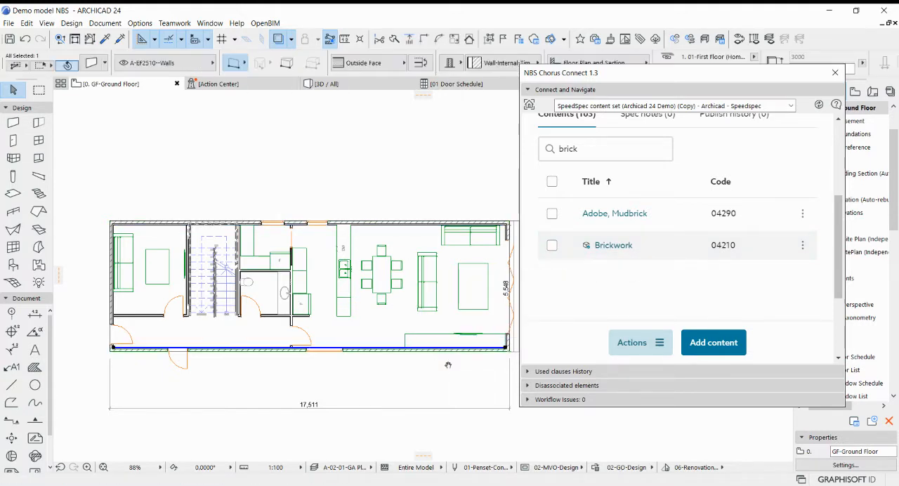
middle_drag(448, 363, 384, 368)
click(801, 245)
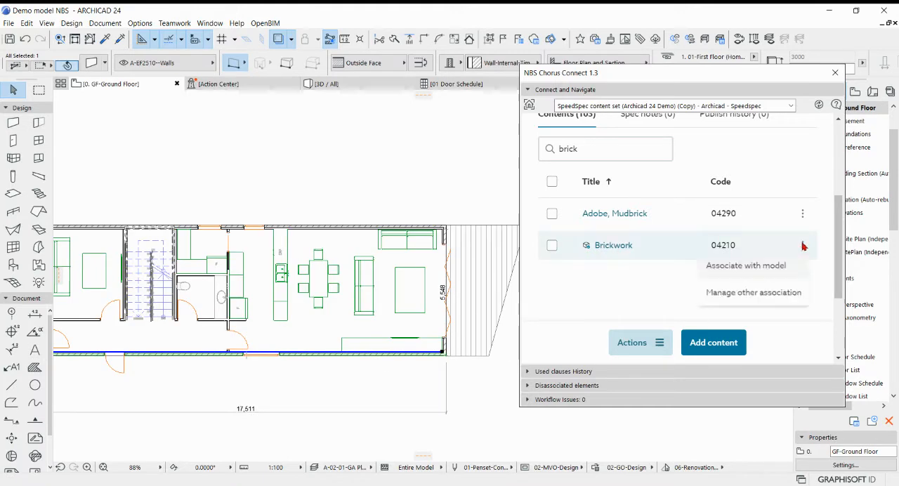
click(764, 264)
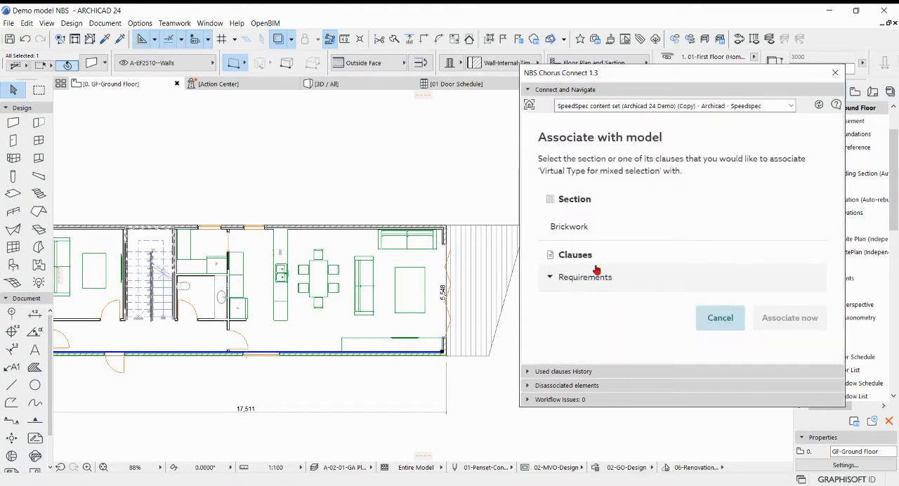
click(549, 277)
scroll(632, 288, down, 5)
scroll(625, 253, up, 1)
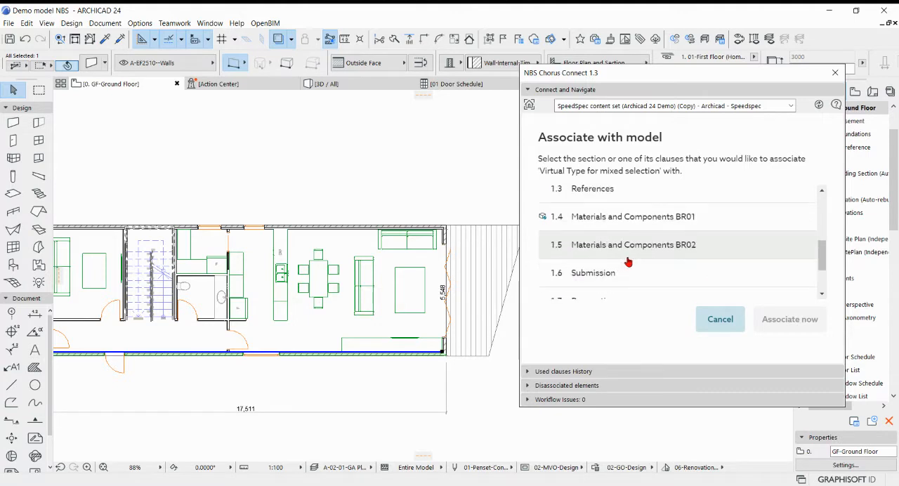
click(660, 246)
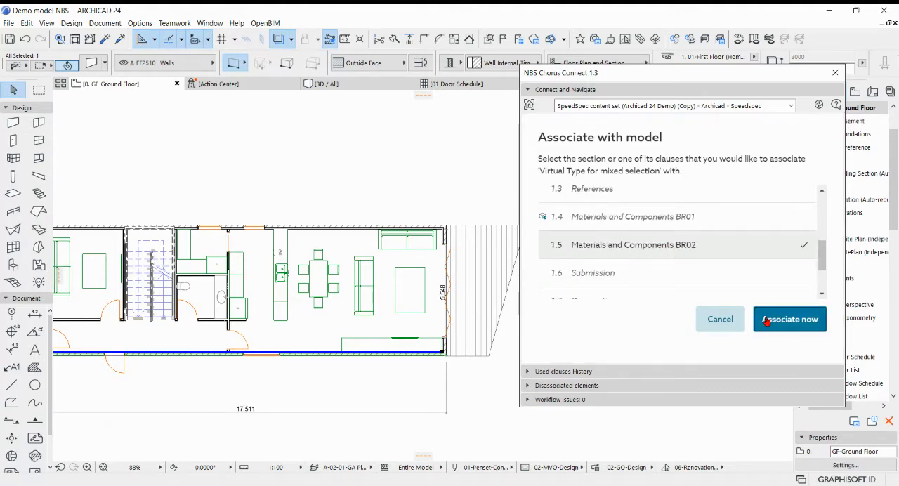
click(771, 318)
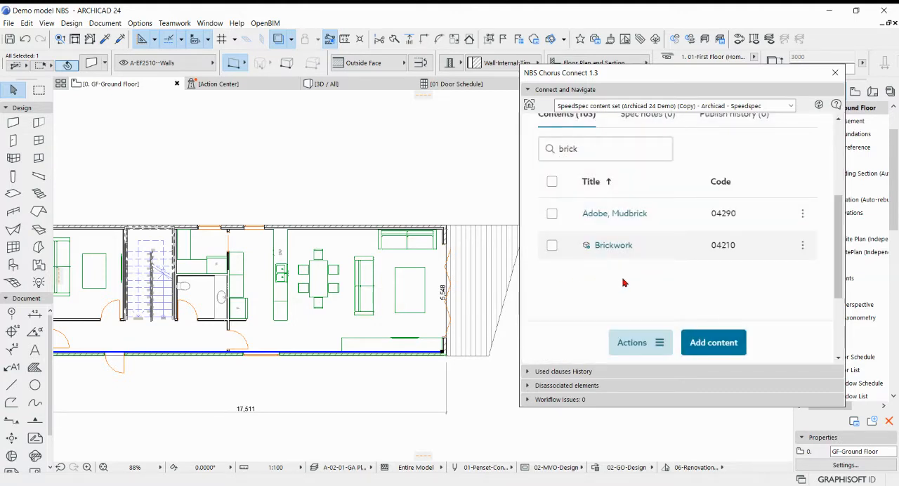
click(329, 202)
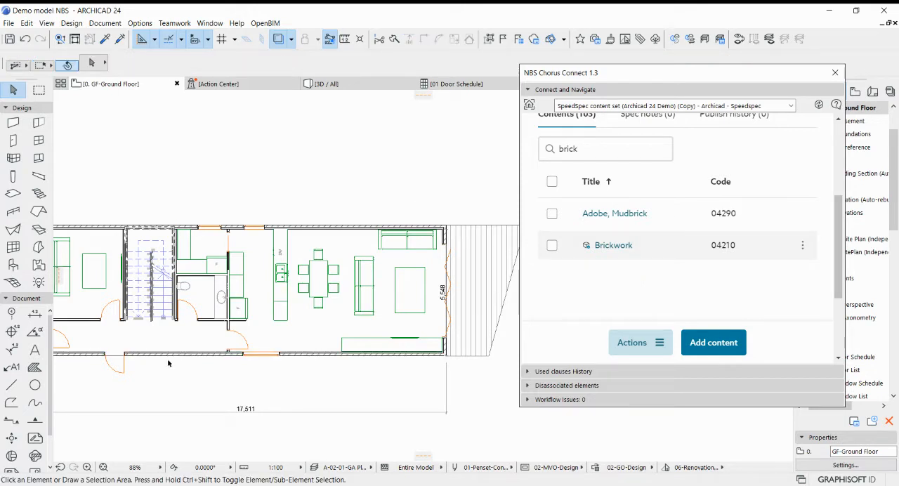
Open the Label tool's default settings and show the content rows of the symbol label custom settings.
click(12, 367)
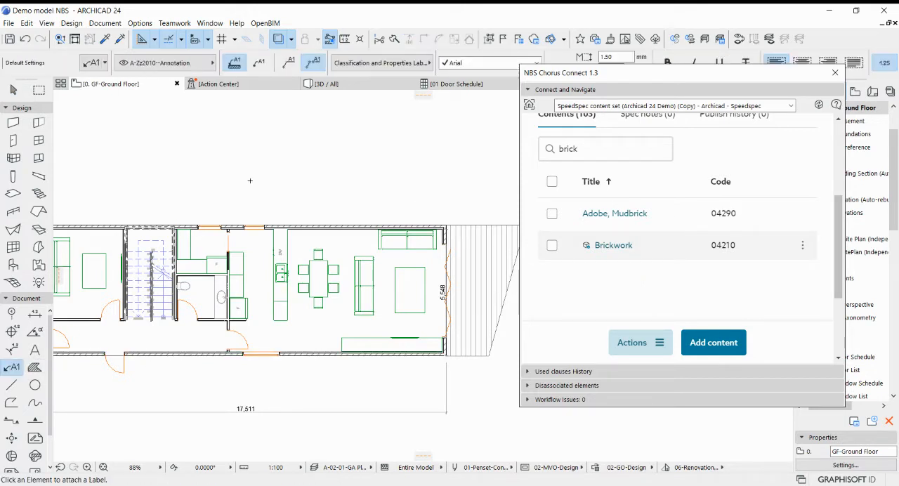
key(ctrl+t)
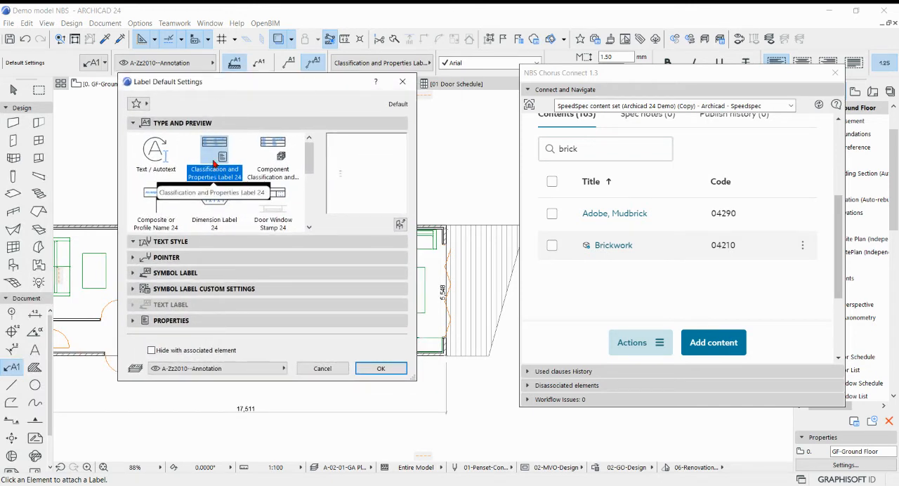
click(133, 289)
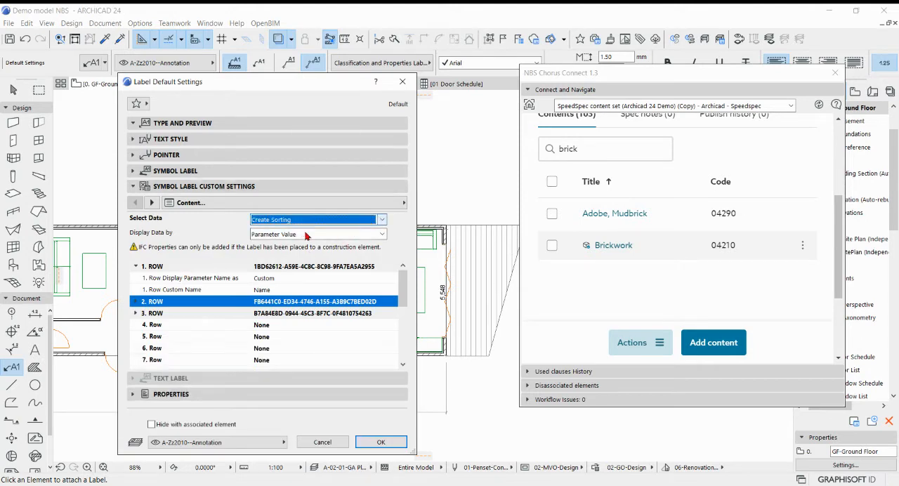
scroll(405, 291, down, 1)
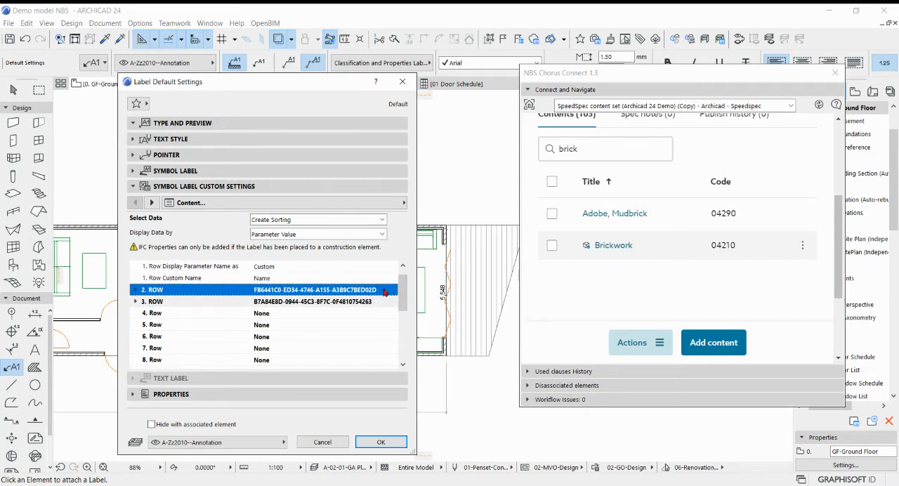
Clear the second and third content rows of the label by setting both to None.
click(350, 294)
click(392, 291)
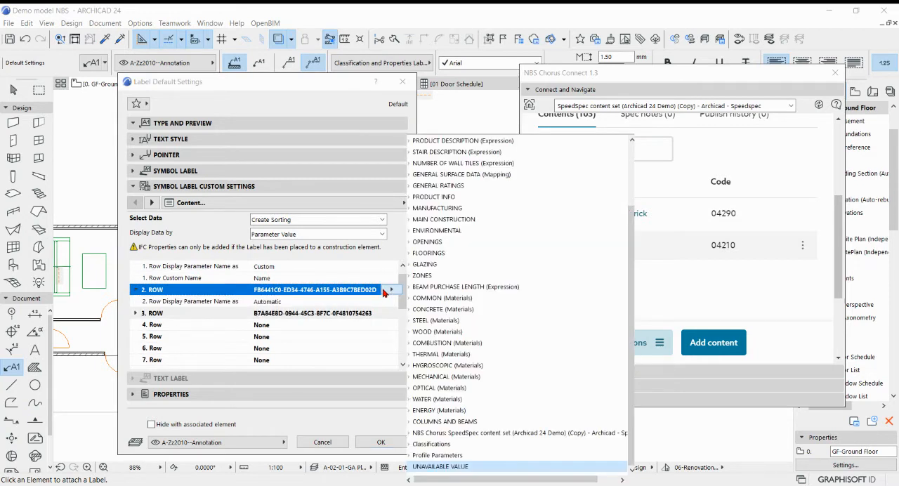
click(425, 142)
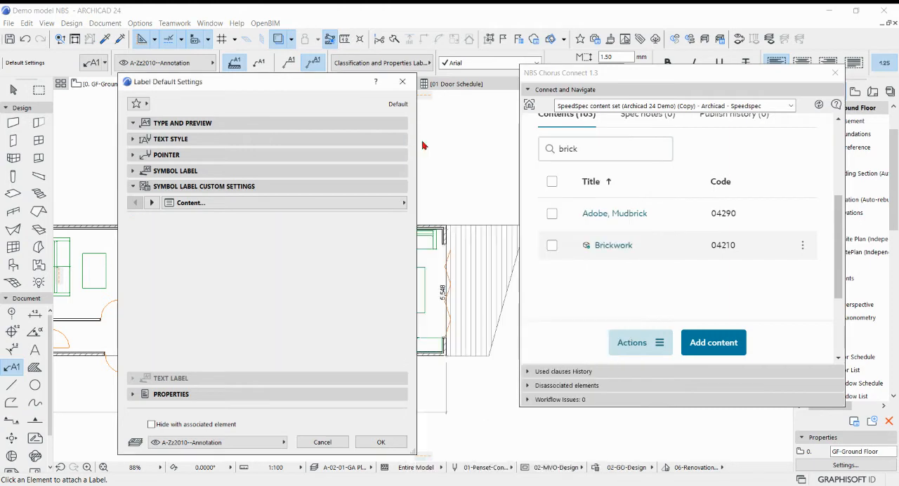
click(344, 303)
click(392, 301)
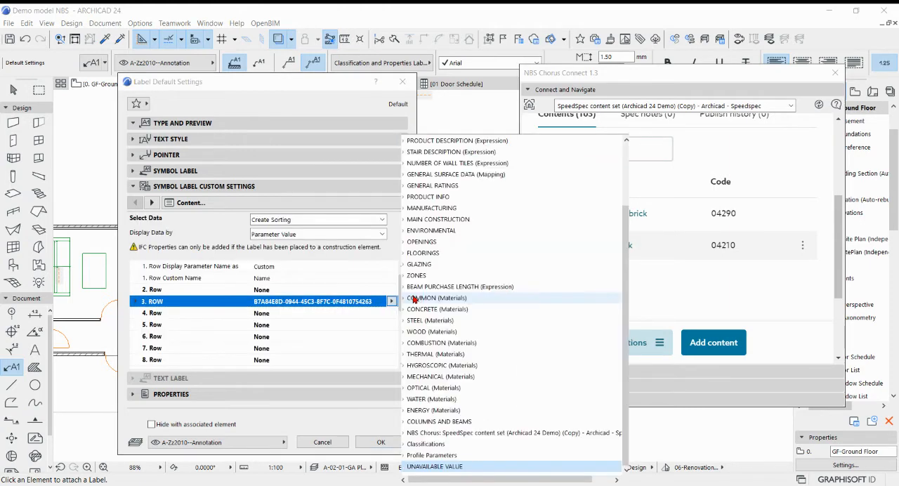
click(422, 141)
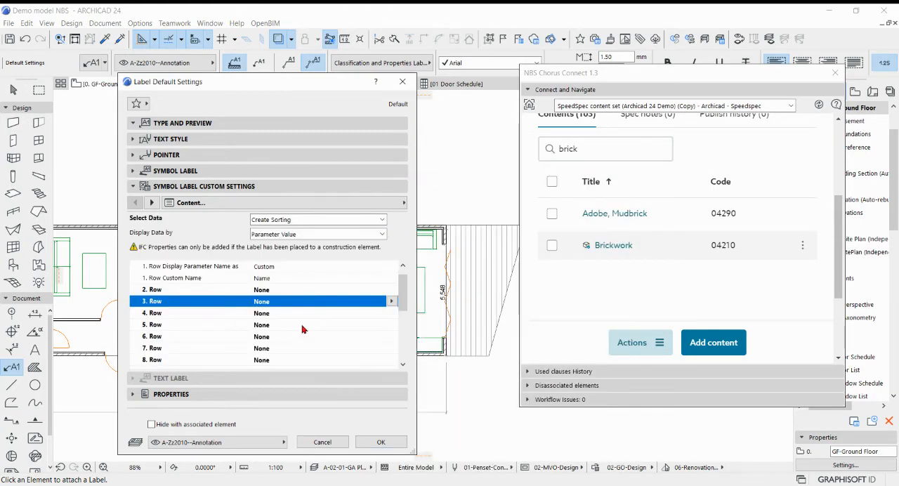
Set the label's second content row to the NBSChorusCode property of the SpeedSpec content set.
click(295, 278)
click(330, 314)
click(322, 290)
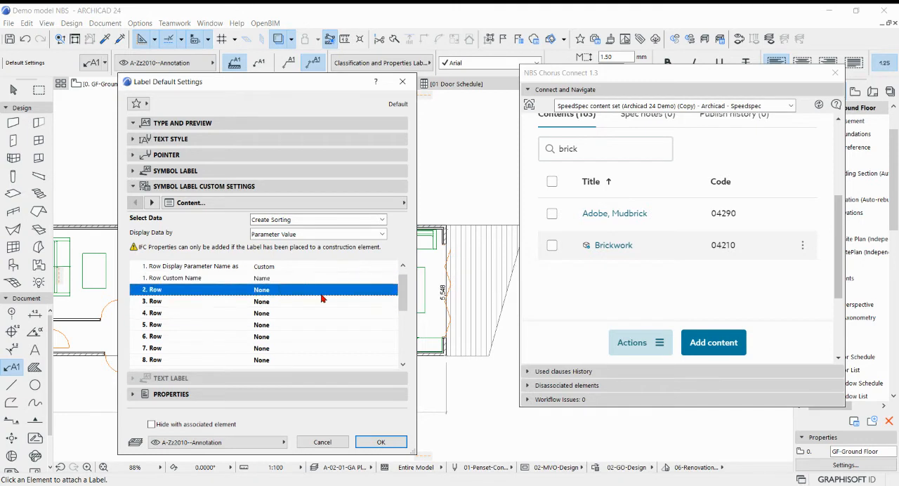
click(392, 289)
scroll(408, 304, down, 2)
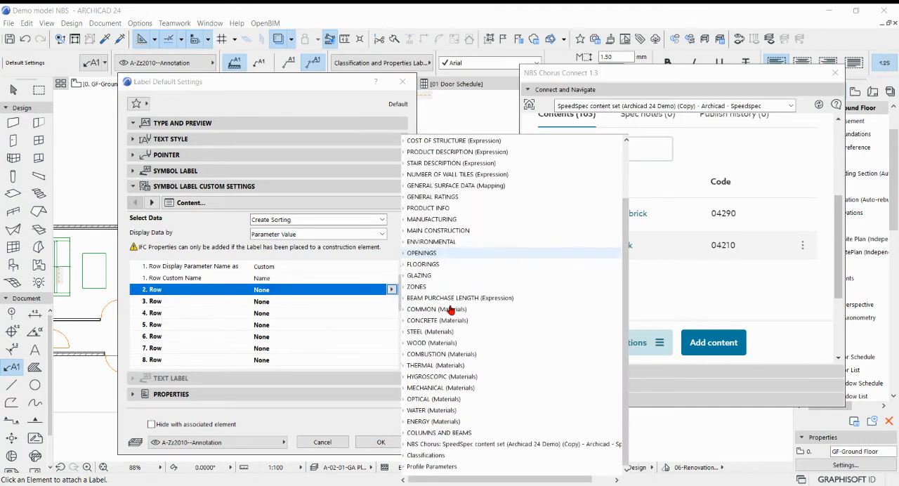
click(404, 445)
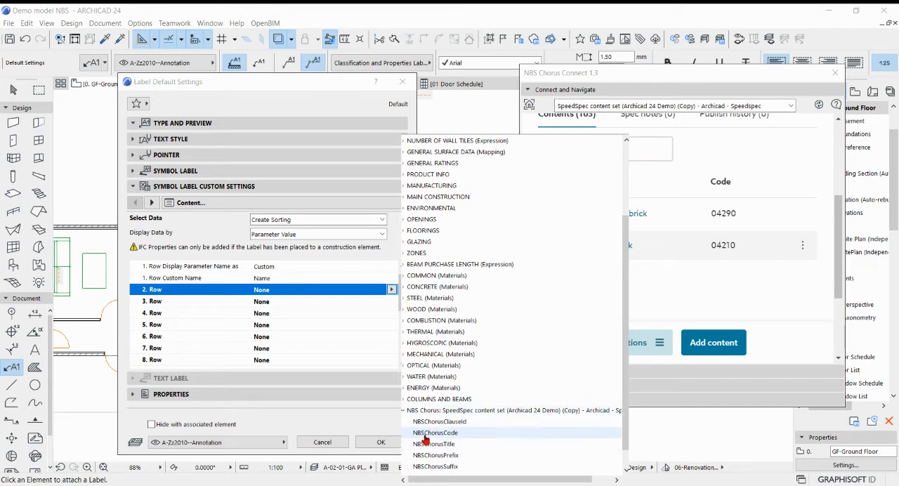
click(425, 433)
Set the label's third content row to the NBSChorusTitle property of the SpeedSpec content set.
click(286, 301)
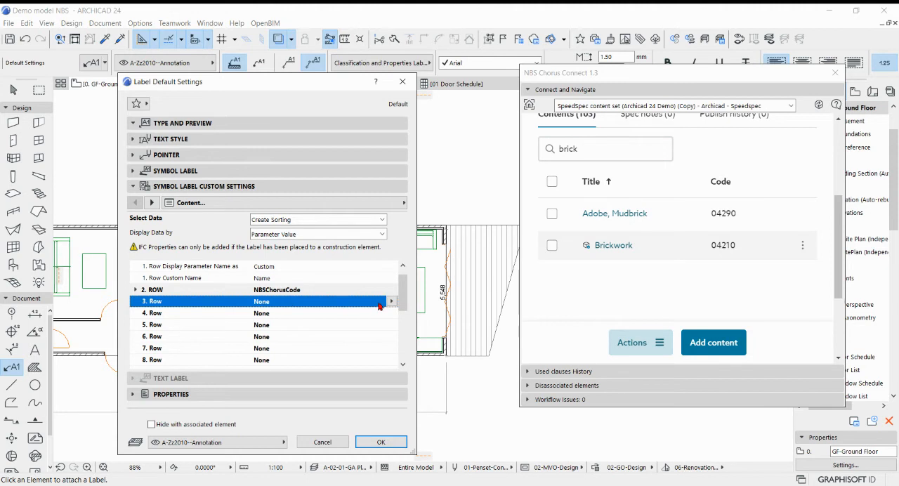
click(391, 301)
scroll(414, 344, down, 2)
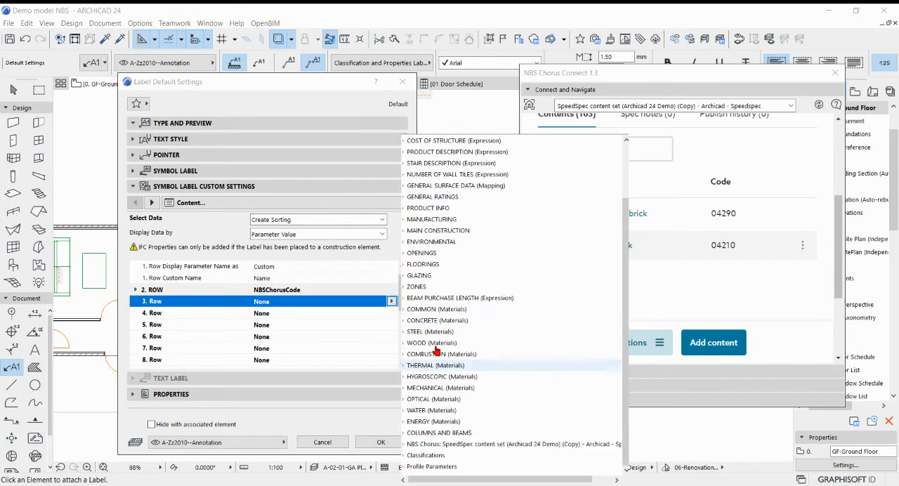
click(421, 444)
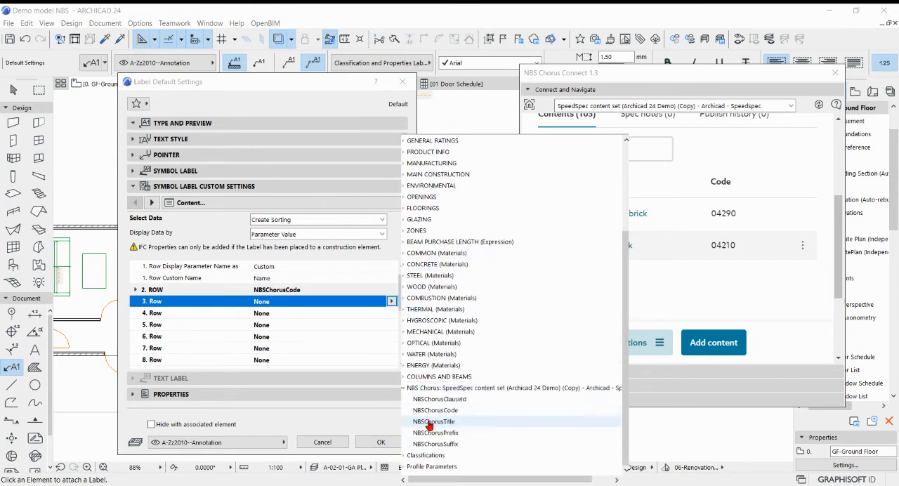
click(431, 422)
Set the label's fourth content row to the NBSChorusSuffix property and apply the label default settings.
click(338, 320)
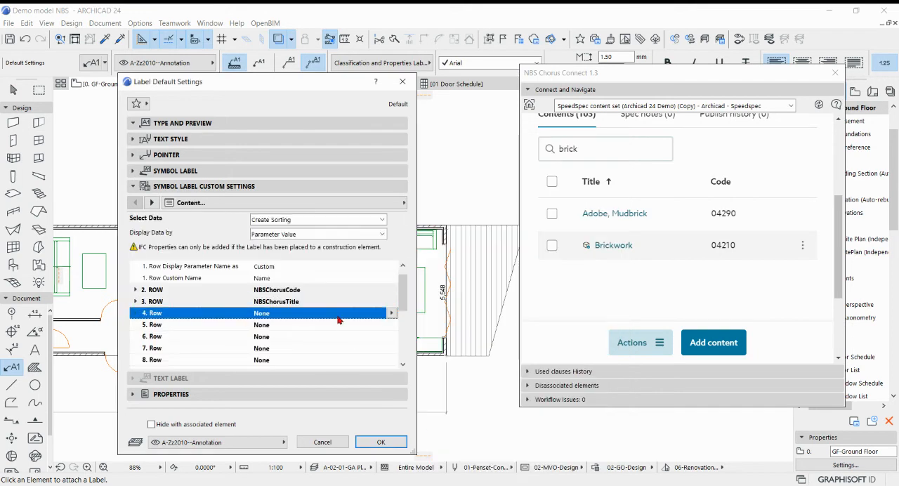
scroll(462, 344, down, 2)
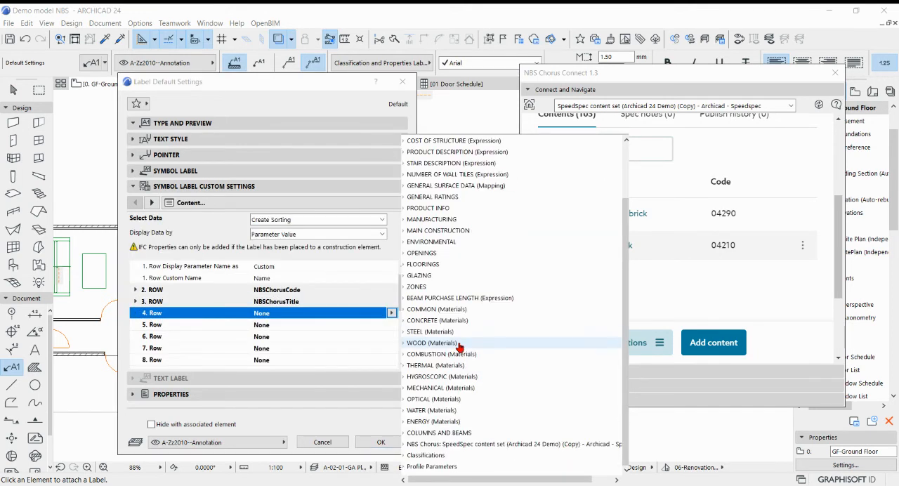
click(403, 445)
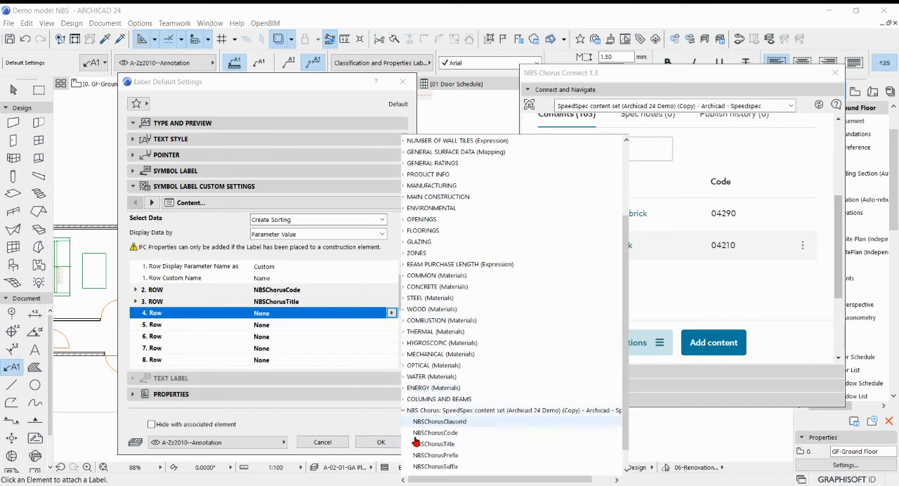
click(432, 444)
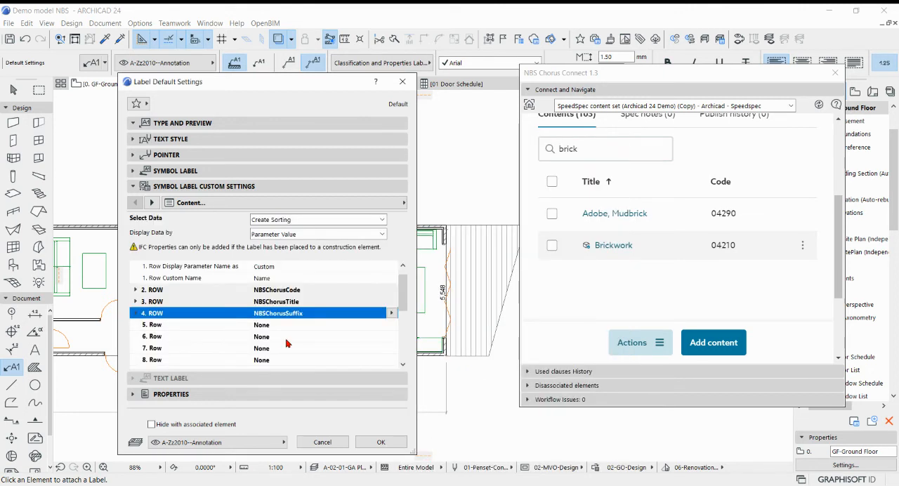
click(381, 442)
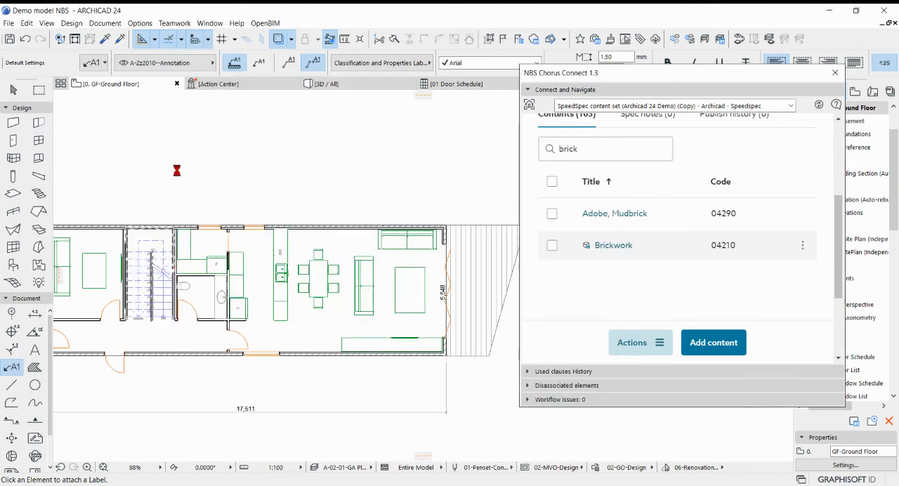
Attach a label to the upper exterior wall beside the dining and living area, placing its text outside the building above the wall.
scroll(359, 212, up, 1)
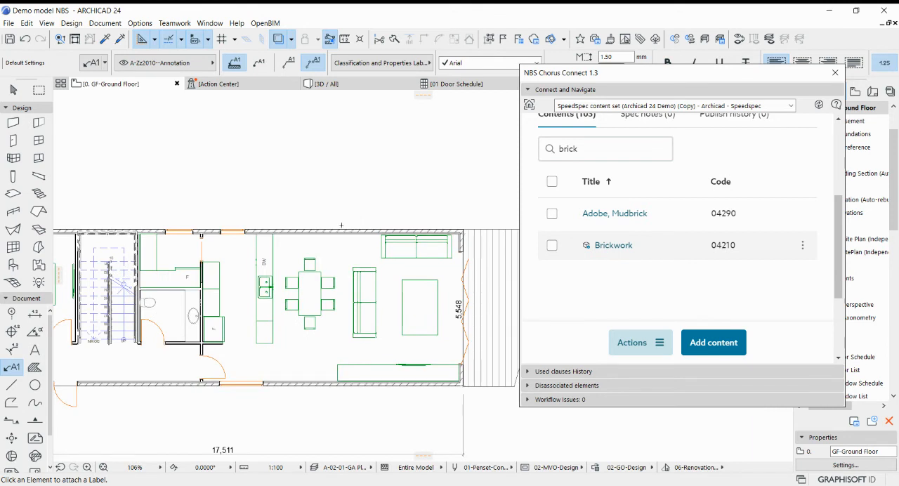
click(341, 229)
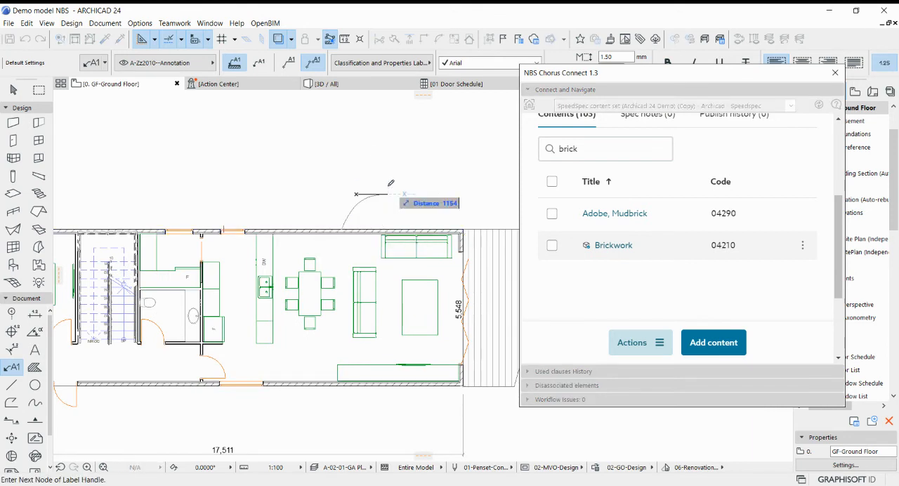
click(410, 199)
scroll(418, 232, up, 2)
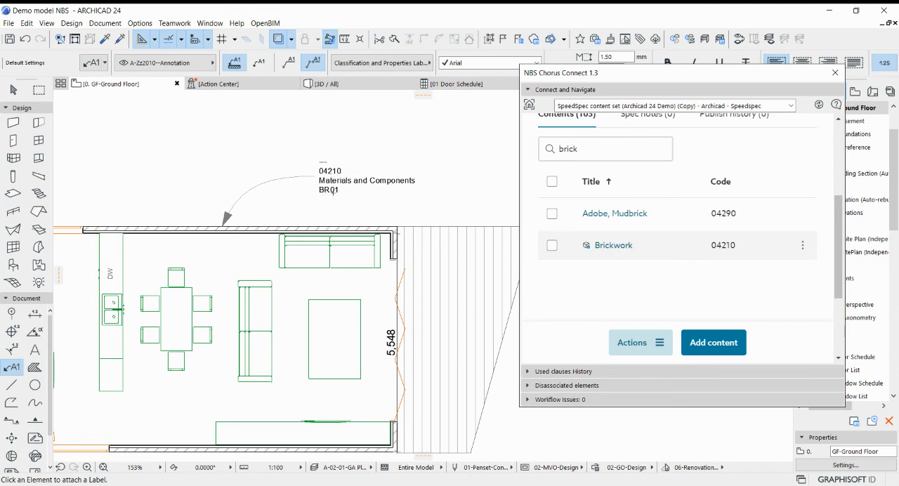
Attach another label to the lower exterior wall of the living area, placing its text outside the building below the wall.
scroll(241, 213, down, 5)
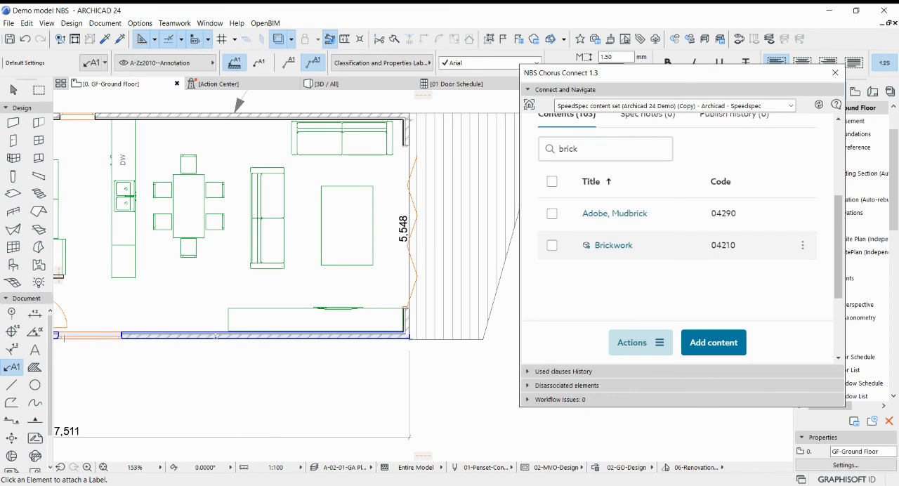
click(215, 337)
click(294, 383)
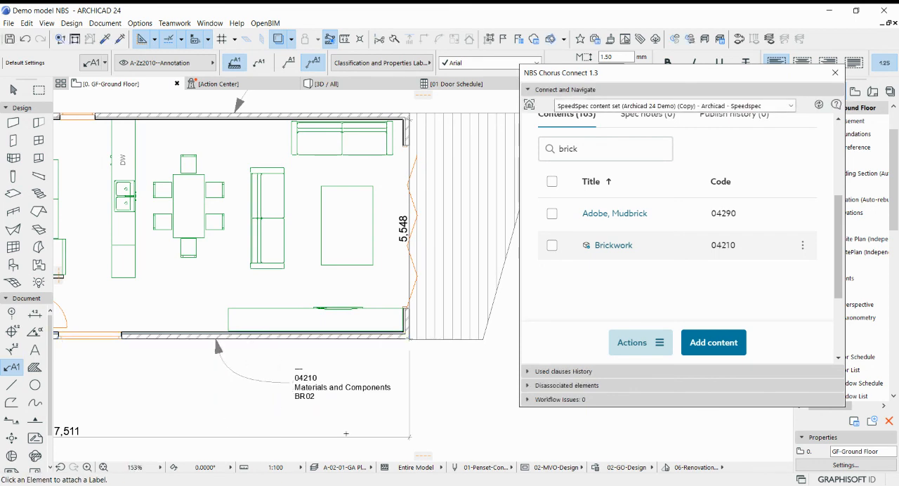
scroll(480, 281, down, 4)
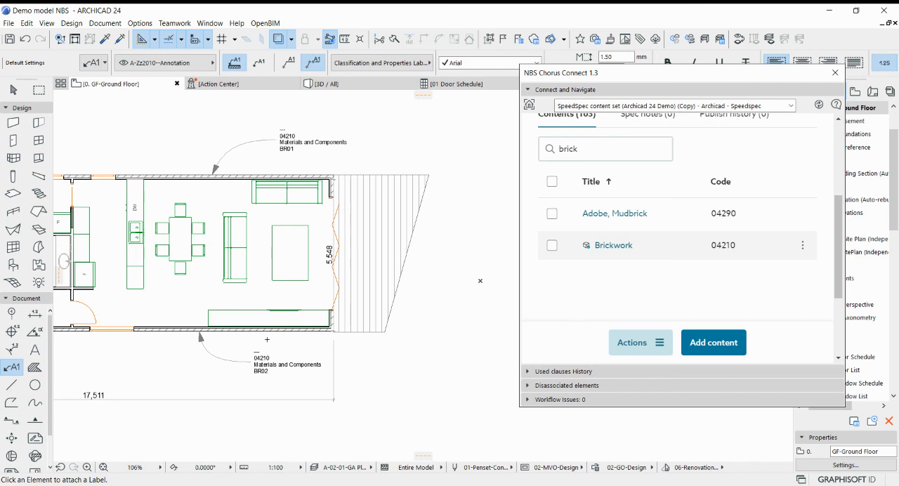
scroll(267, 340, down, 2)
middle_drag(204, 355, 264, 353)
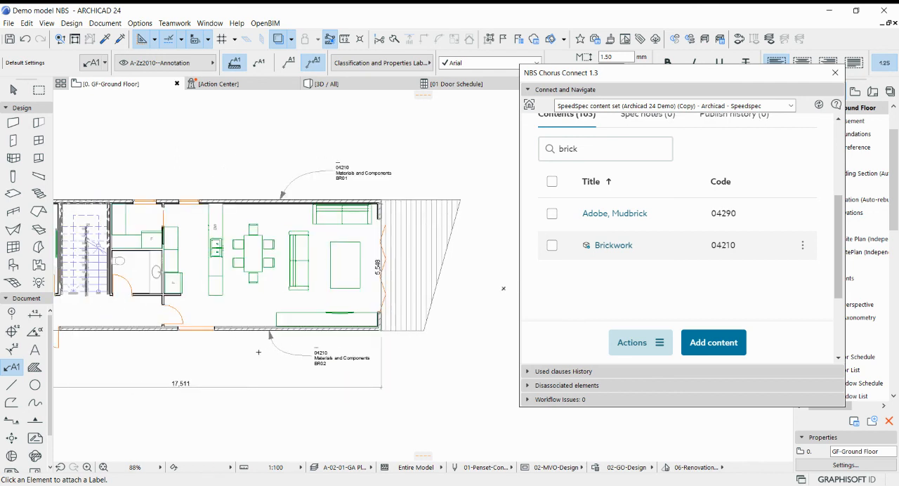